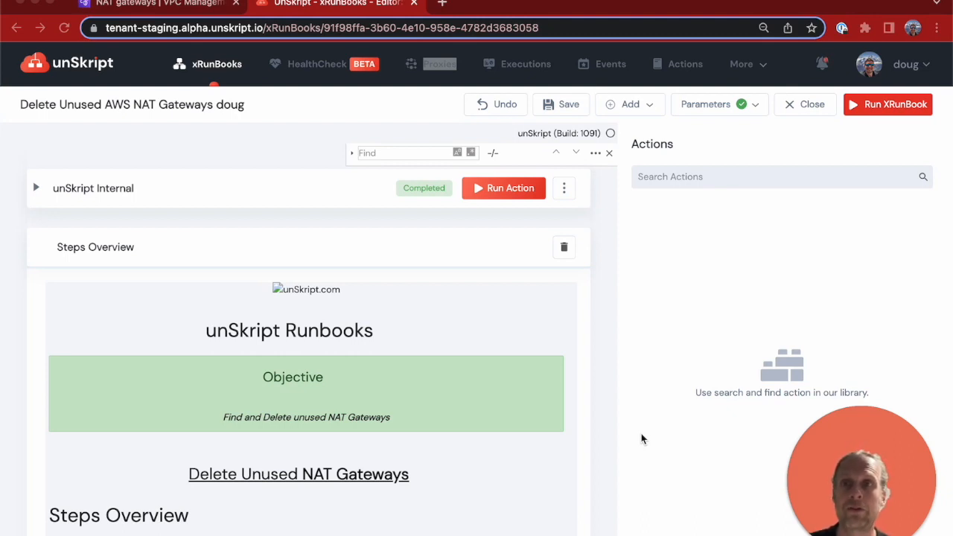
# - Check the NAT gateways list in the AWS console, and return to the unSkript runbook to review its input parameters
pyautogui.click(137, 6)
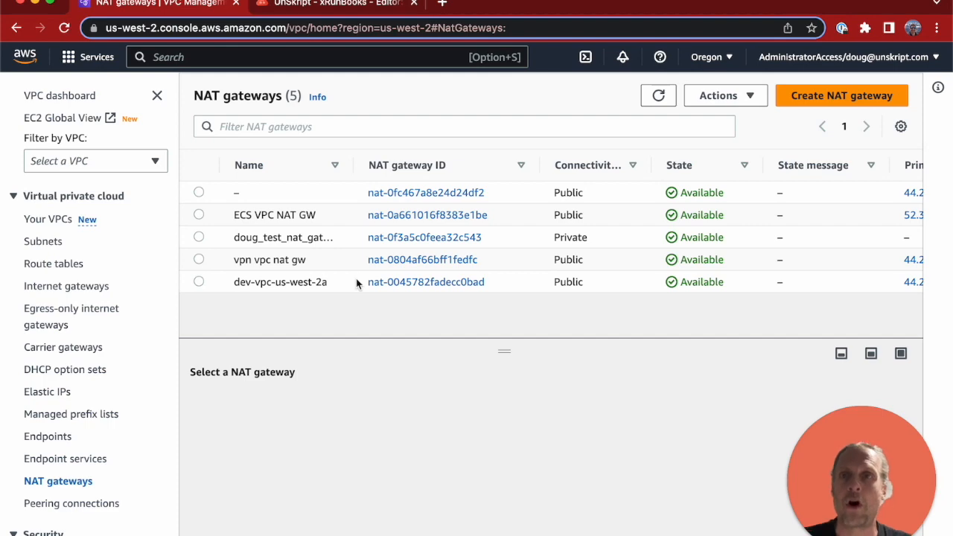
pyautogui.click(352, 5)
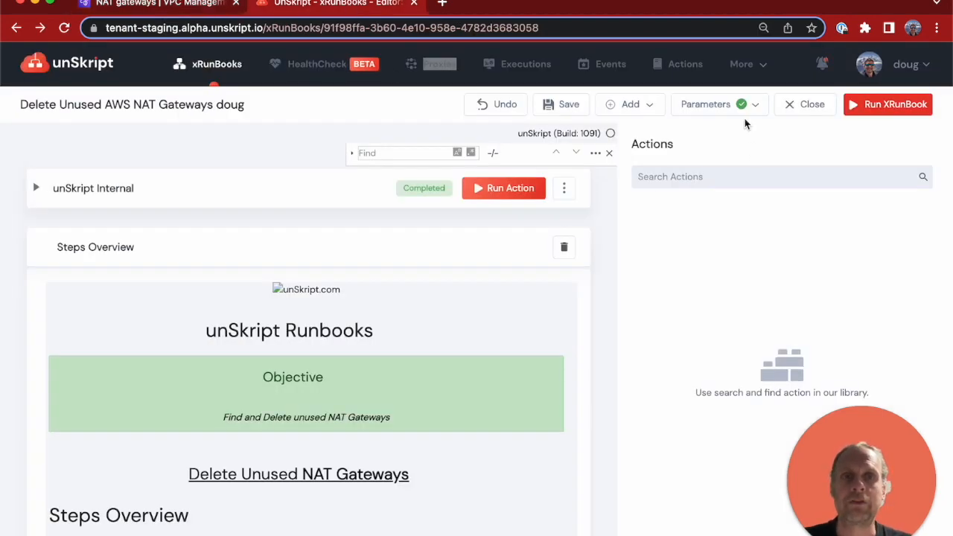
pyautogui.click(705, 105)
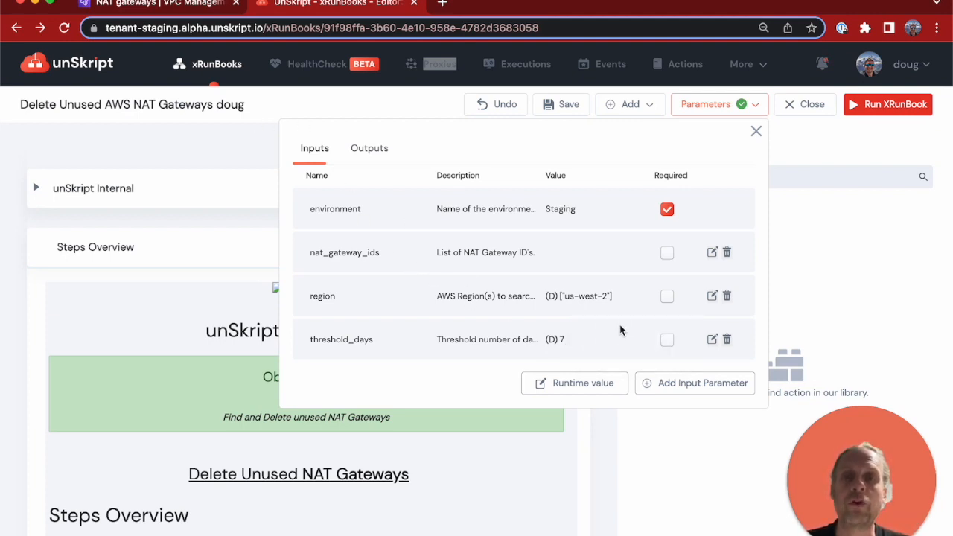
pyautogui.click(222, 150)
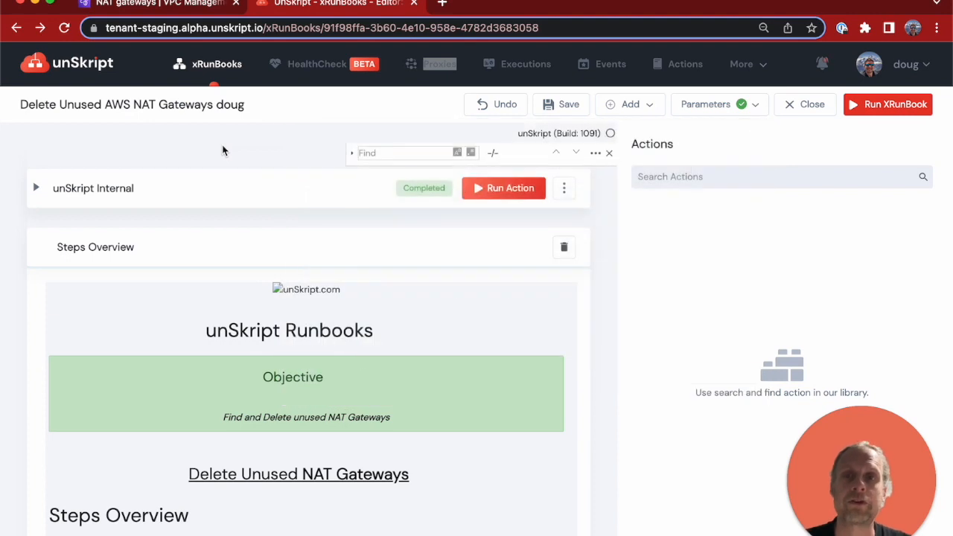
# - Run the Input Verification action of the Delete Unused AWS NAT Gateways runbook
pyautogui.scroll(-1, 398, 203)
pyautogui.scroll(-3, 486, 242)
pyautogui.scroll(-5, 486, 242)
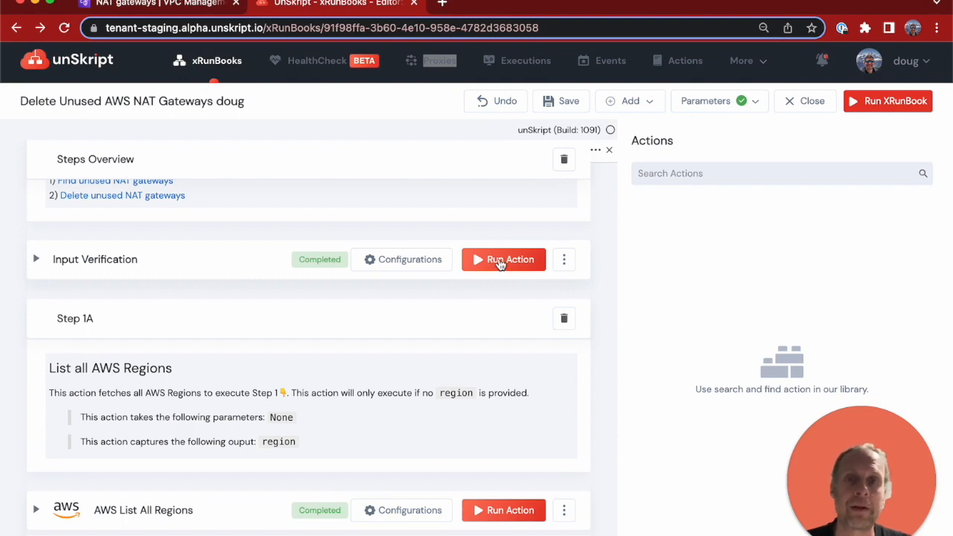
pyautogui.click(500, 260)
# - Review the start condition of the AWS List All Regions action in Step 1A and run that action
pyautogui.scroll(-3, 500, 264)
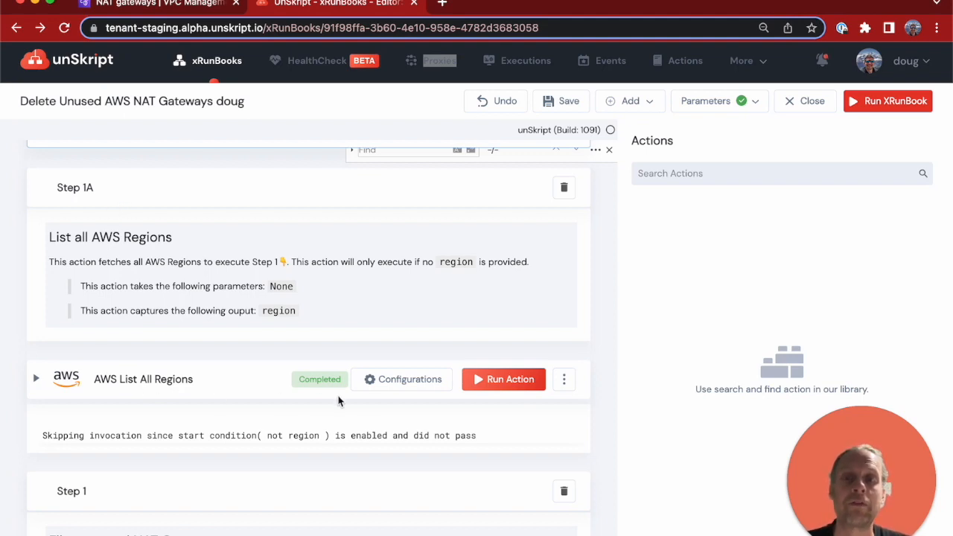
pyautogui.click(446, 380)
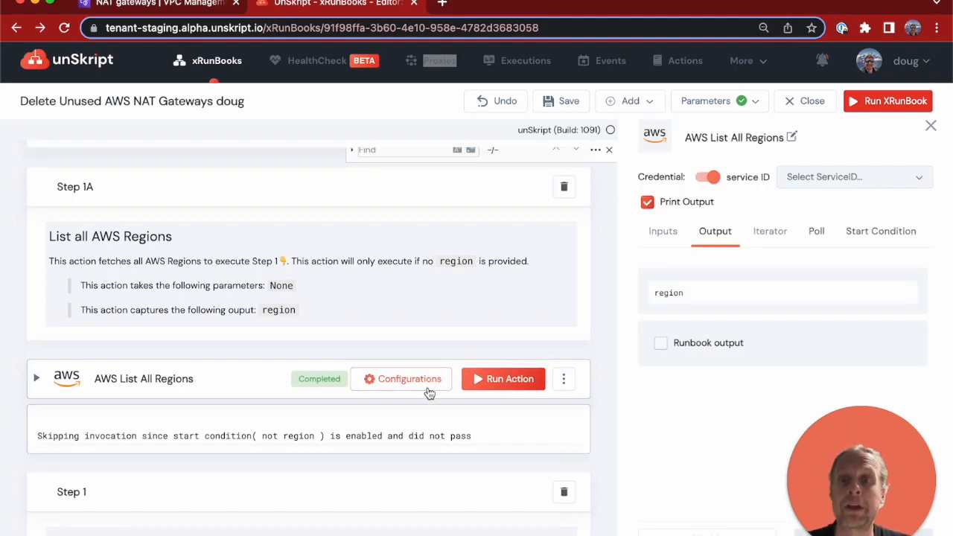
pyautogui.click(874, 235)
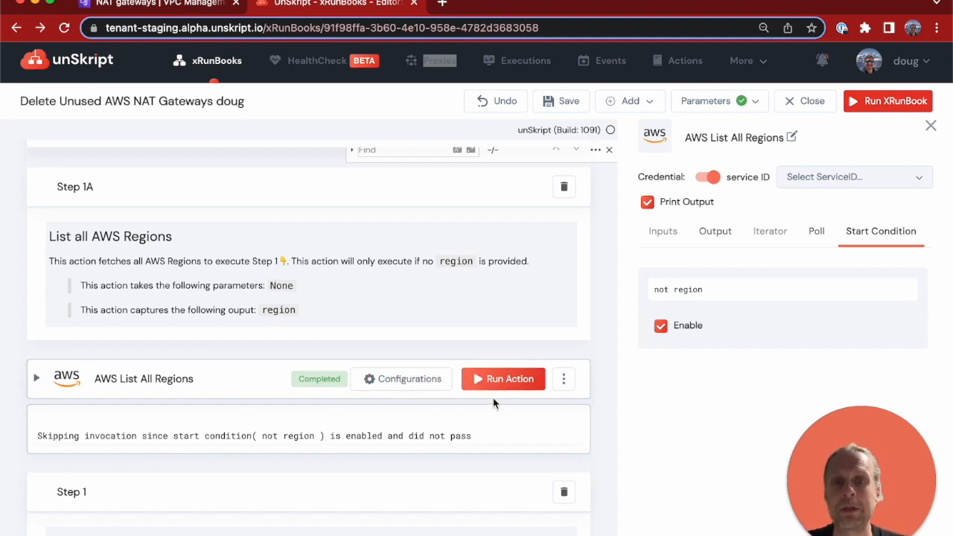
pyautogui.click(500, 379)
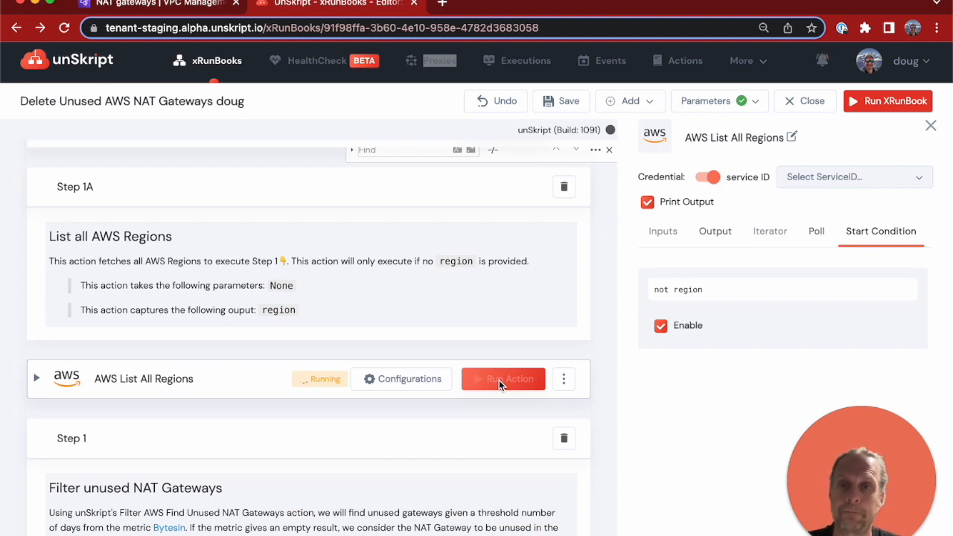
# - Run the AWS Find Unused NAT Gateways action in Step 1
pyautogui.scroll(-3, 500, 383)
pyautogui.scroll(-4, 500, 385)
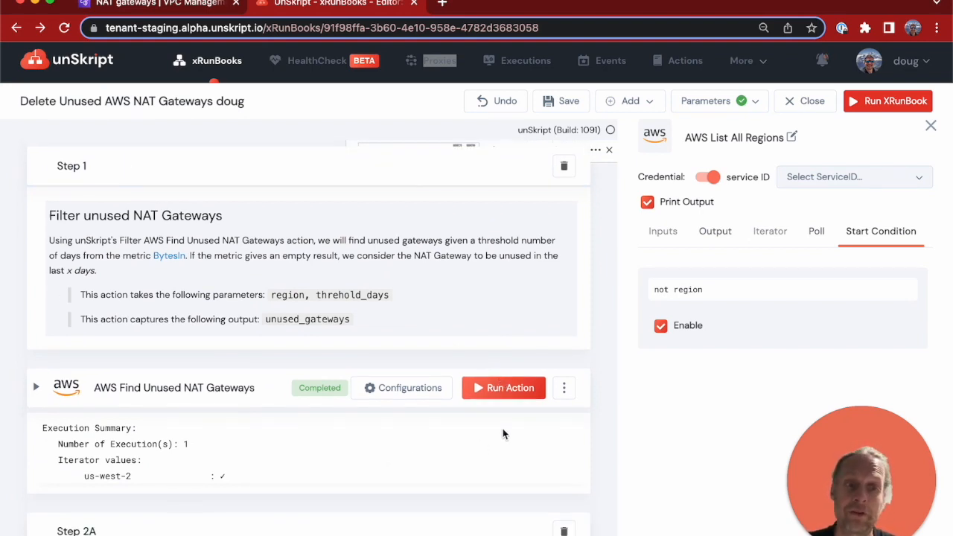
pyautogui.click(492, 392)
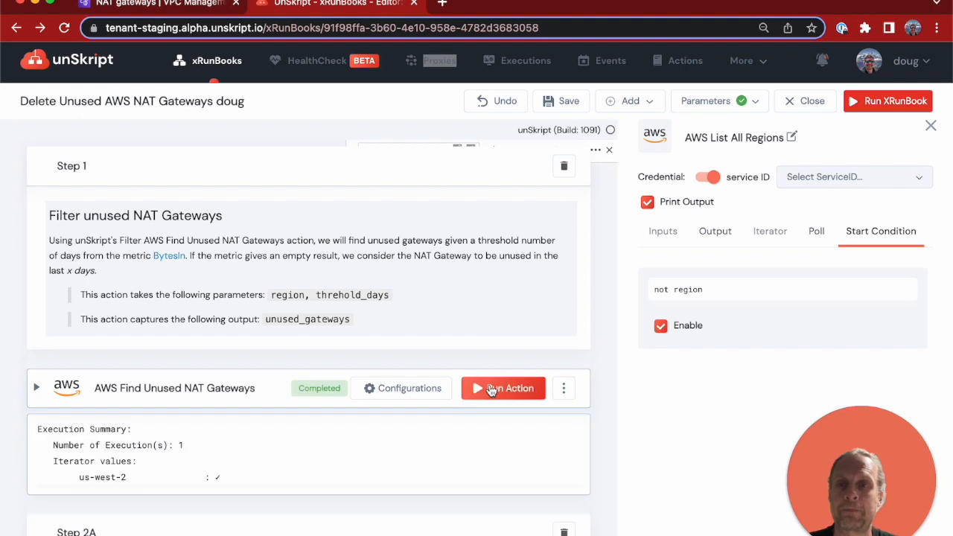
# - Run the Create List of Unused NAT Gateways action in Step 2A
pyautogui.scroll(-5, 492, 391)
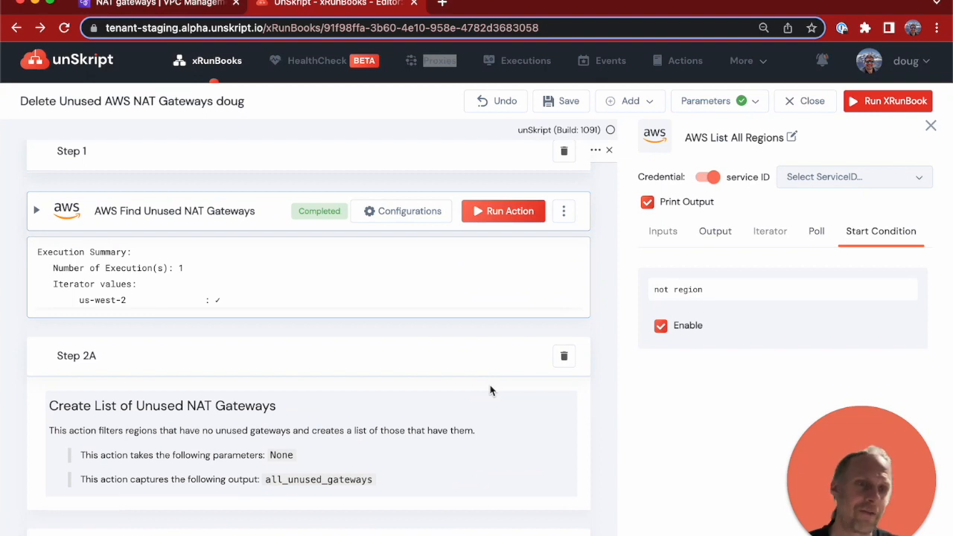
pyautogui.scroll(-3, 490, 390)
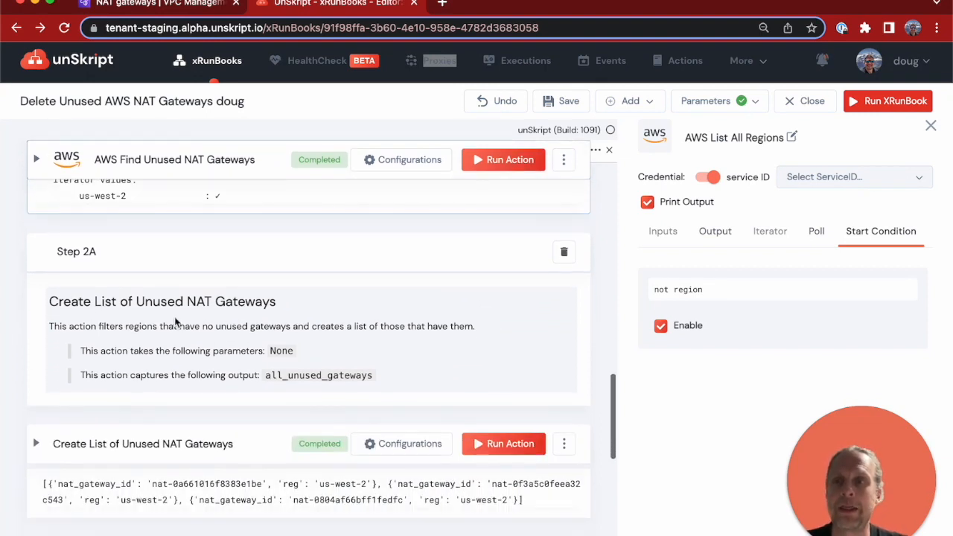
pyautogui.click(527, 445)
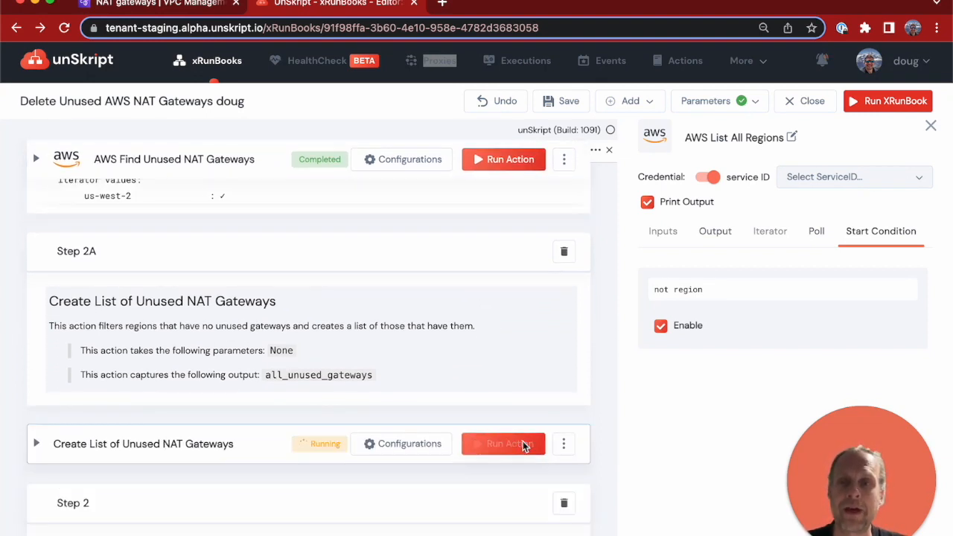
# - Review the iterator configuration of the AWS Delete NAT Gateway action in Step 2 and run it to delete the unused gateways
pyautogui.scroll(-3, 350, 392)
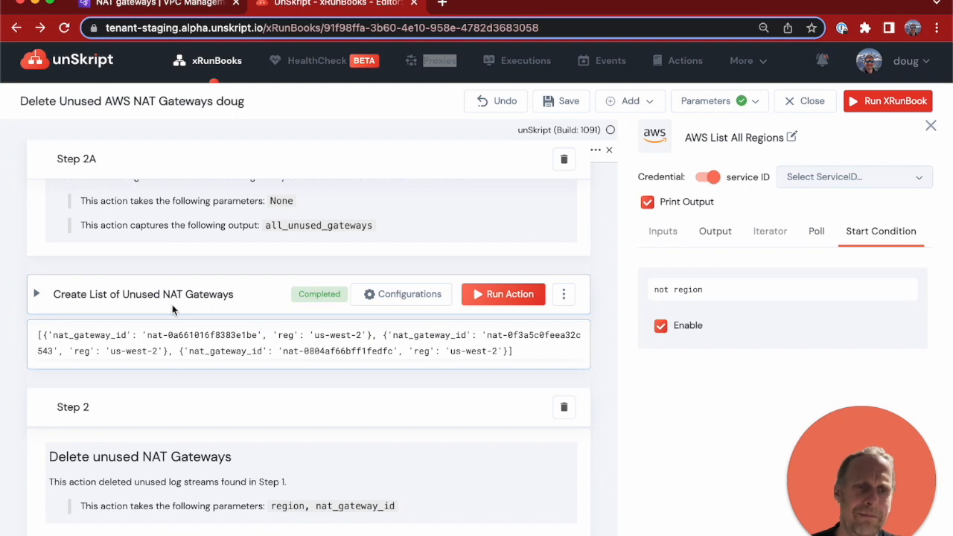
pyautogui.scroll(-1, 159, 293)
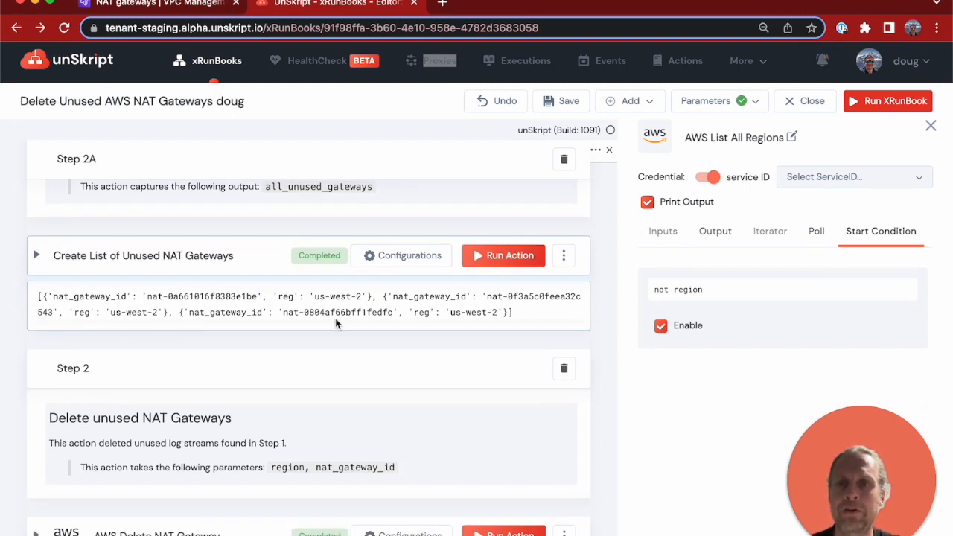
pyautogui.scroll(-1, 272, 355)
pyautogui.scroll(-4, 272, 355)
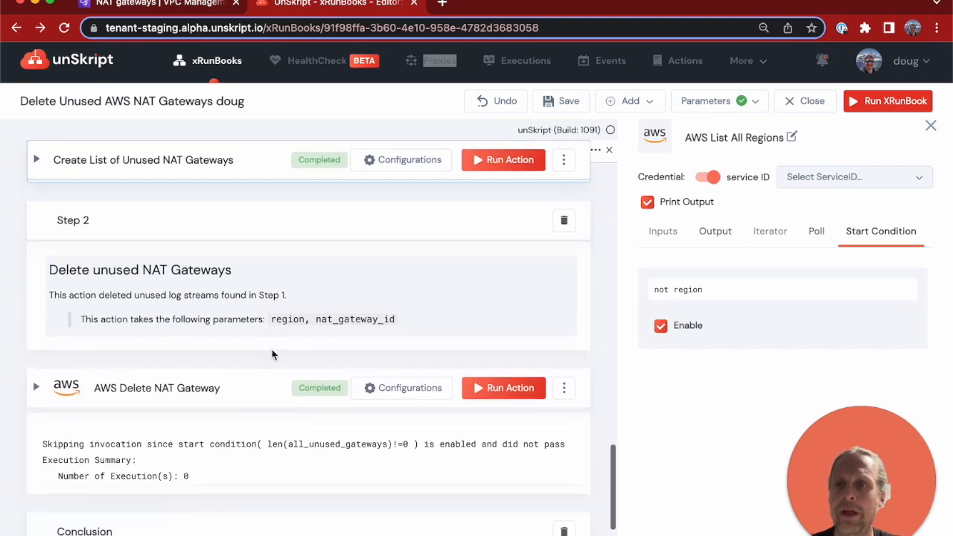
pyautogui.click(410, 374)
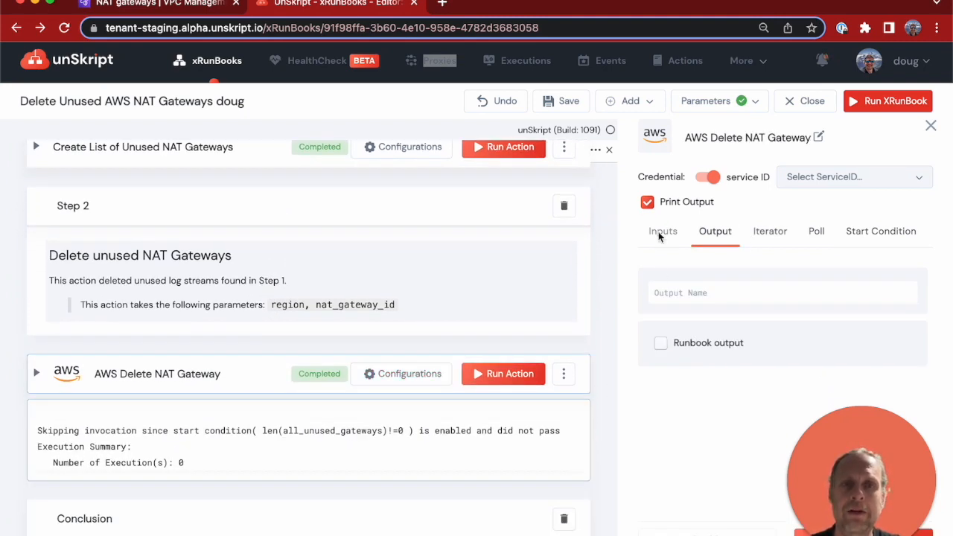
pyautogui.click(773, 238)
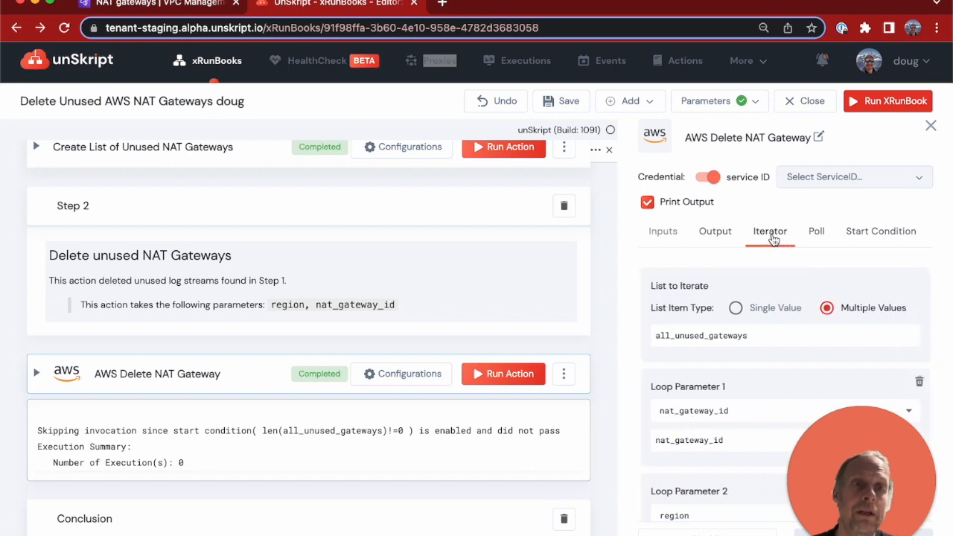
pyautogui.scroll(-1, 722, 335)
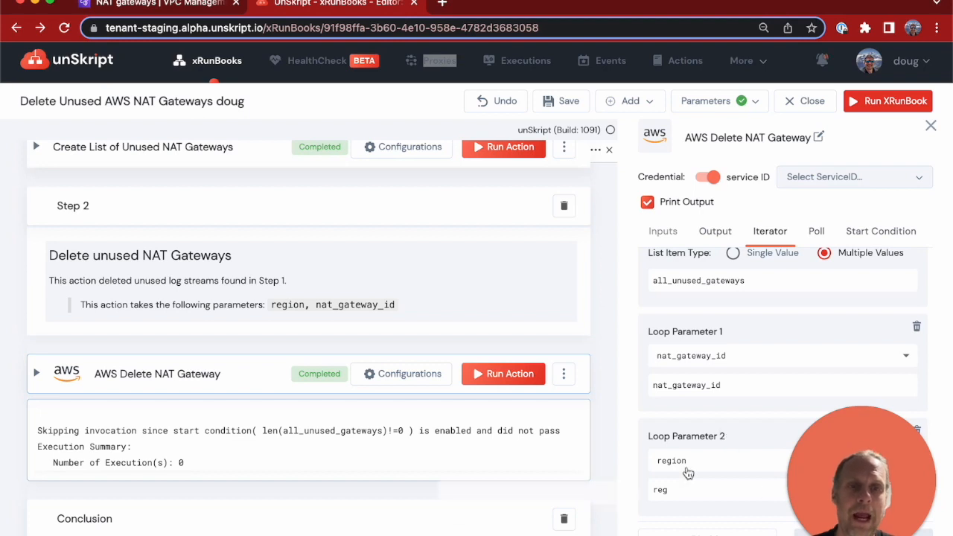
pyautogui.click(503, 380)
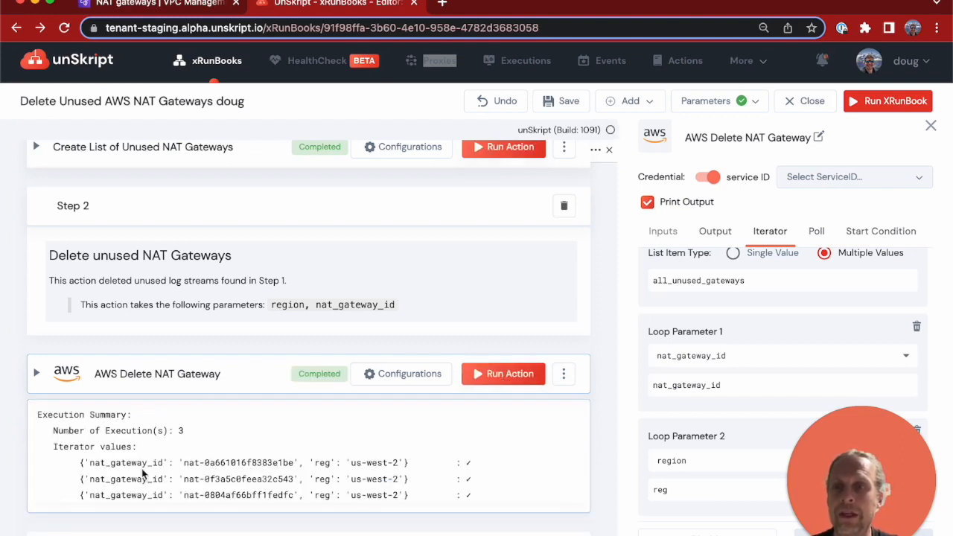
# - Reload the NAT gateways list in the AWS console to check the gateways' states, and return to the unSkript runbook
pyautogui.scroll(-3, 141, 468)
pyautogui.scroll(-1, 143, 473)
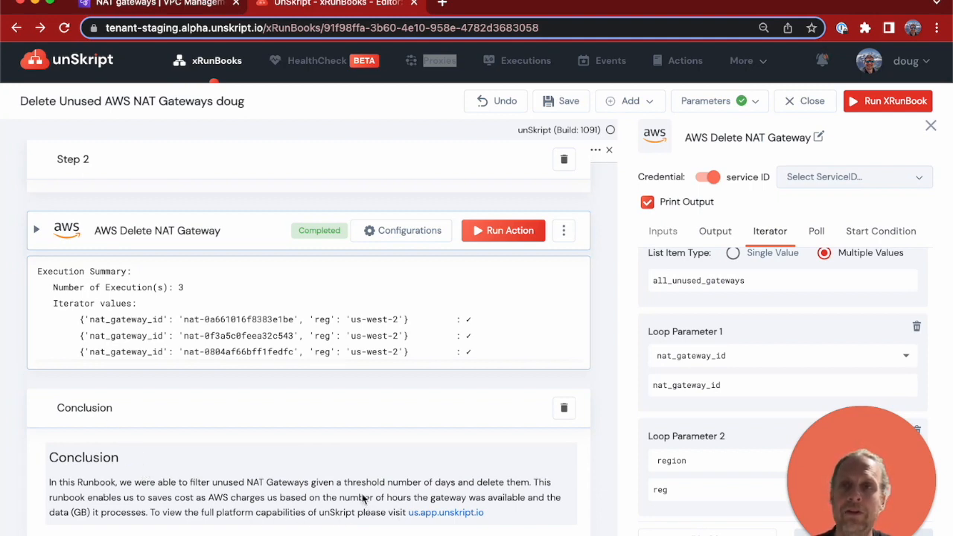
pyautogui.click(147, 6)
pyautogui.press('super+r')
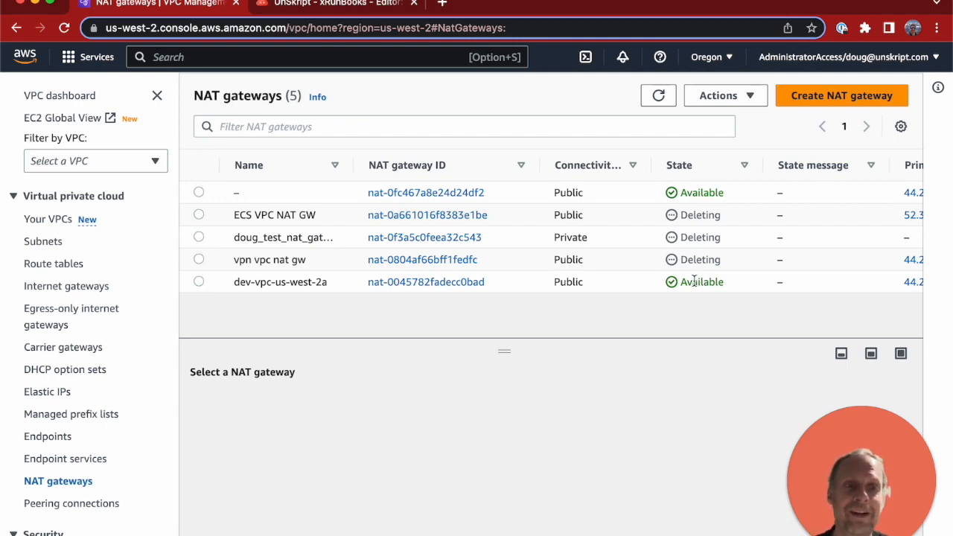
pyautogui.click(346, 4)
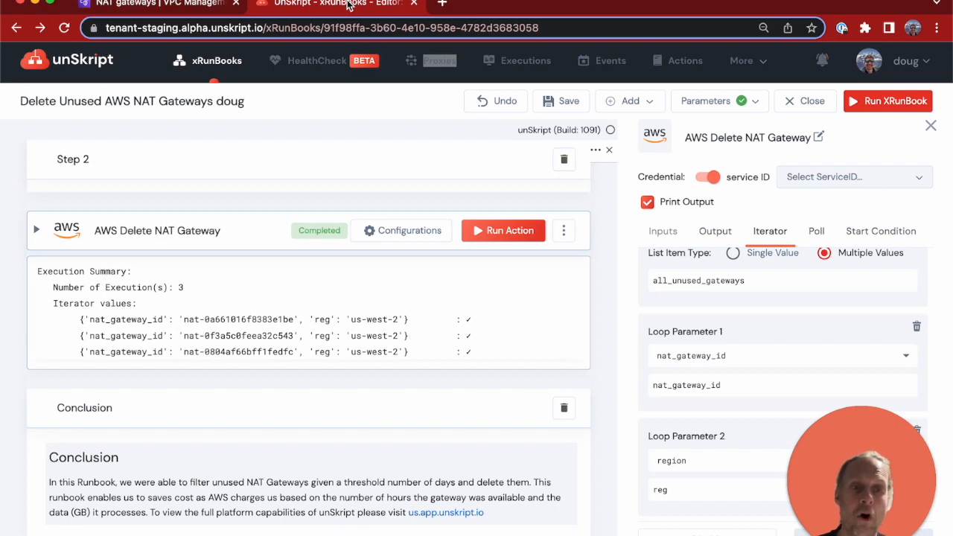